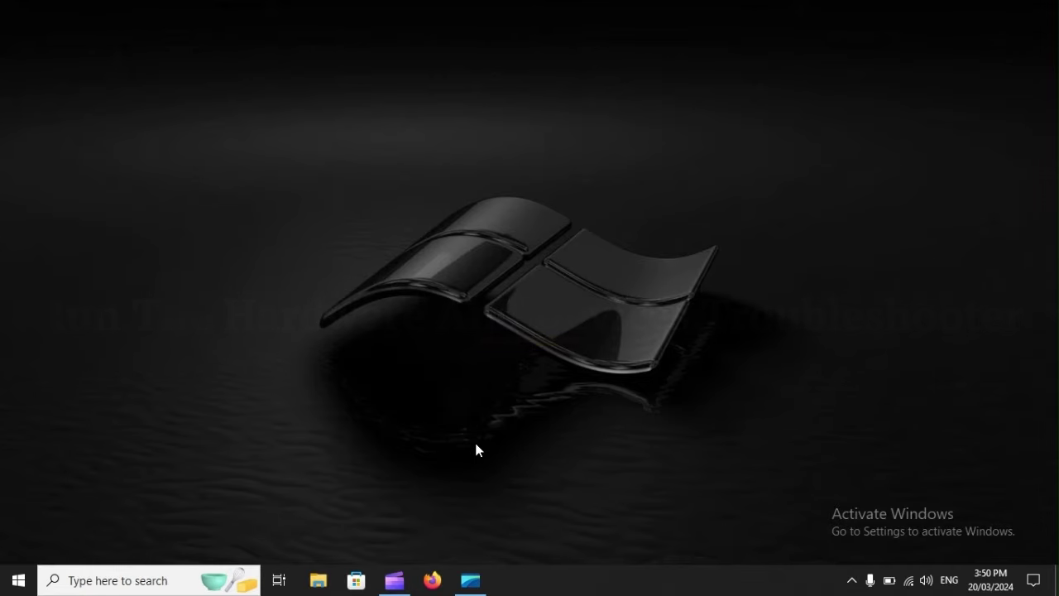
# Open Command Prompt as administrator and enter the command msdt.exe -id DeviceDiagnostic.
pyautogui.press('super')
pyautogui.write('cmd')
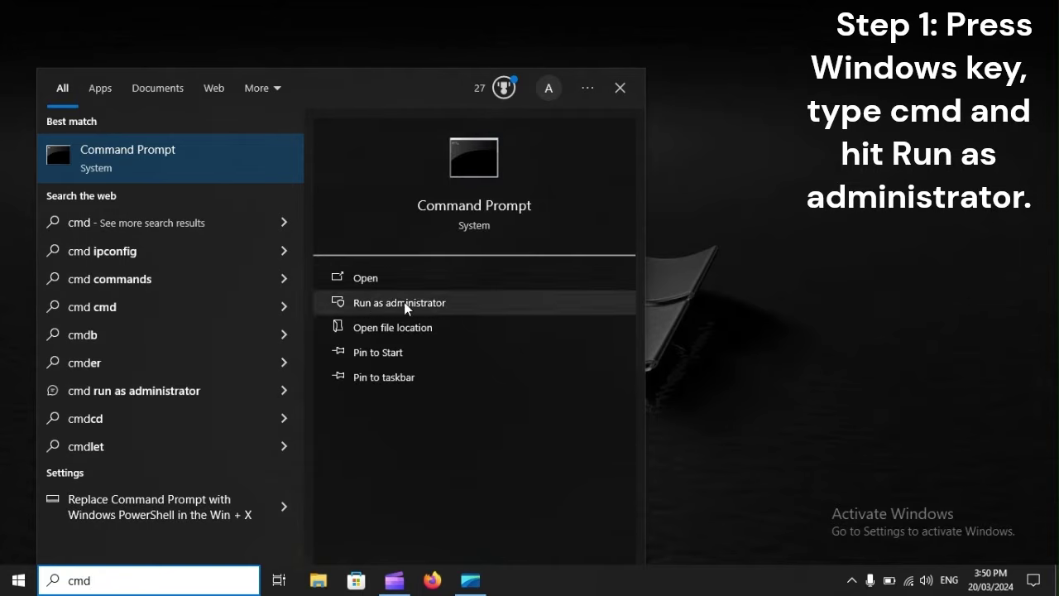
pyautogui.click(436, 302)
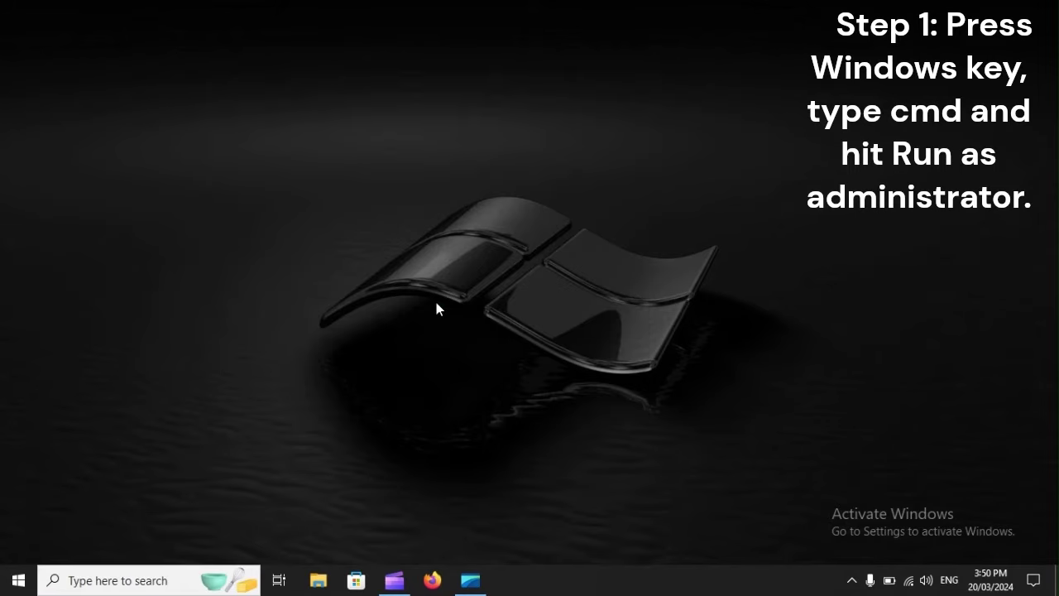
pyautogui.write('msdt.exe -id DeviceDiagnostic')
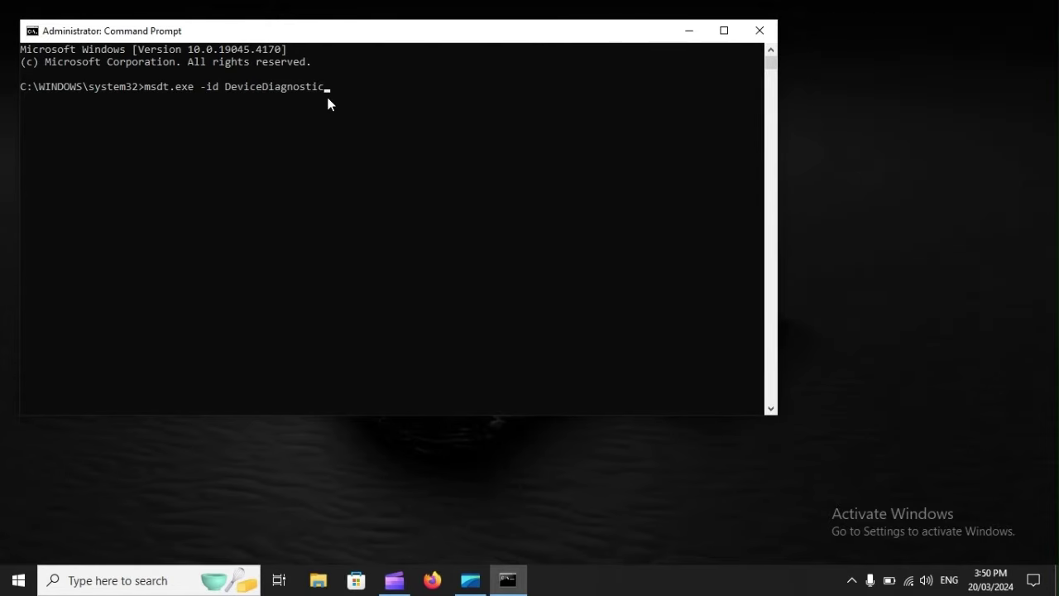
# Restart the computer after entering the device diagnostic command.
pyautogui.click(18, 580)
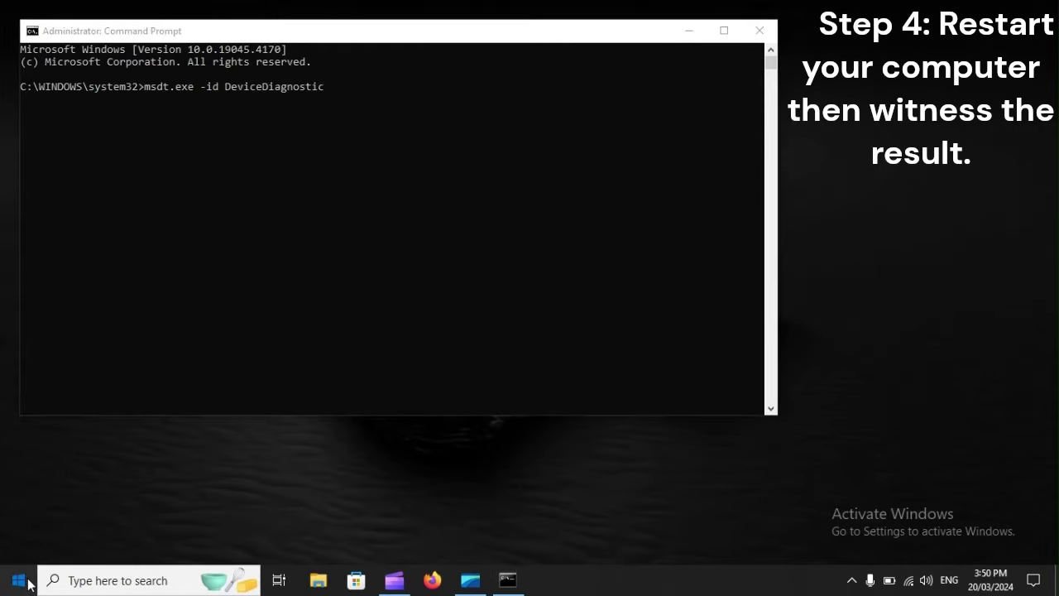
pyautogui.click(20, 549)
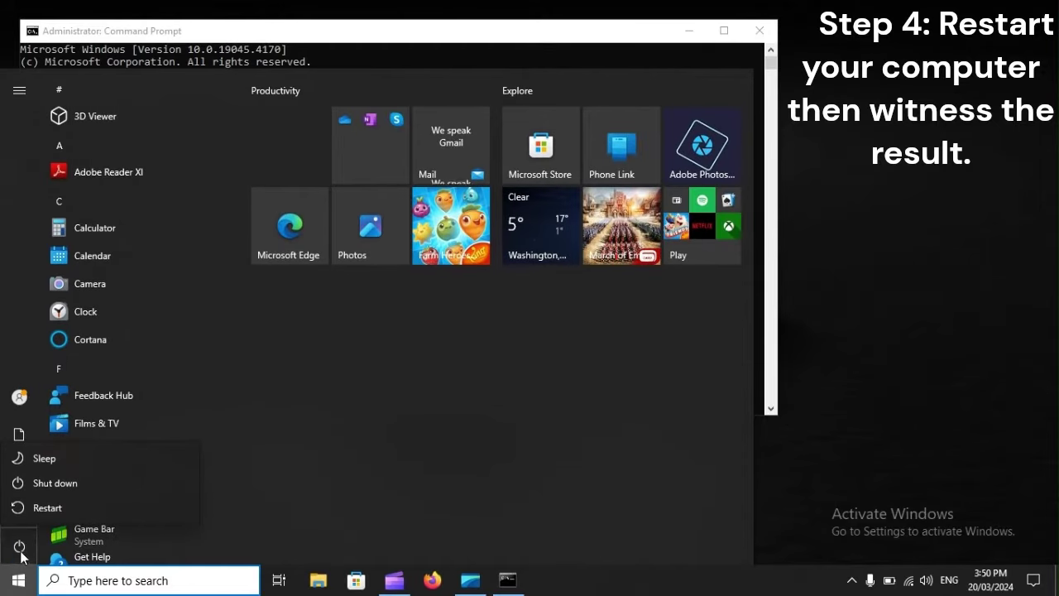
pyautogui.click(59, 512)
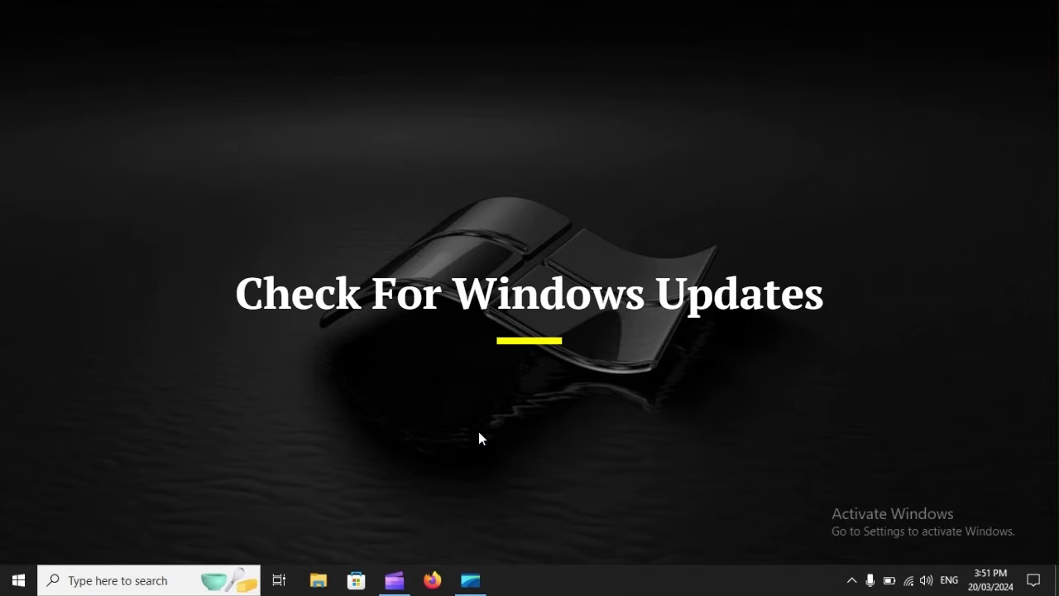
# Open the Windows Update page under Update & Security in Settings.
pyautogui.press('super+i')
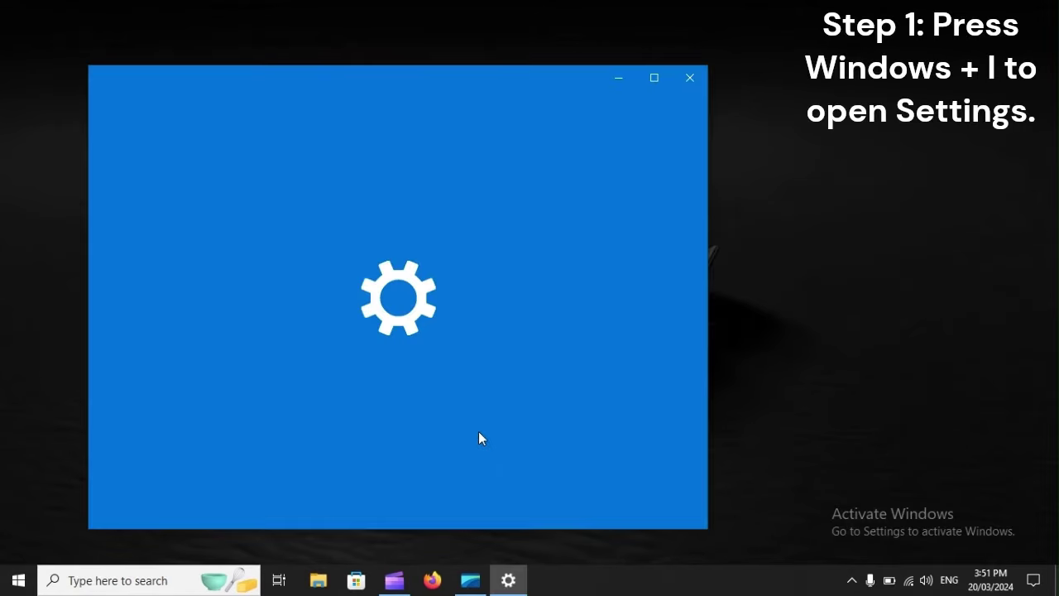
pyautogui.scroll(-4, 479, 432)
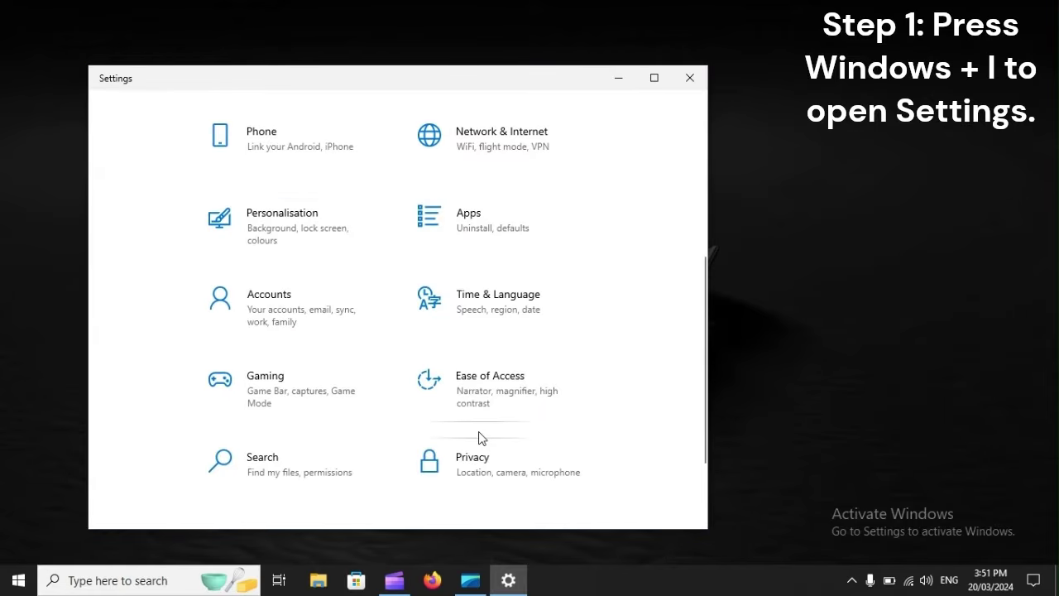
pyautogui.scroll(-2, 479, 438)
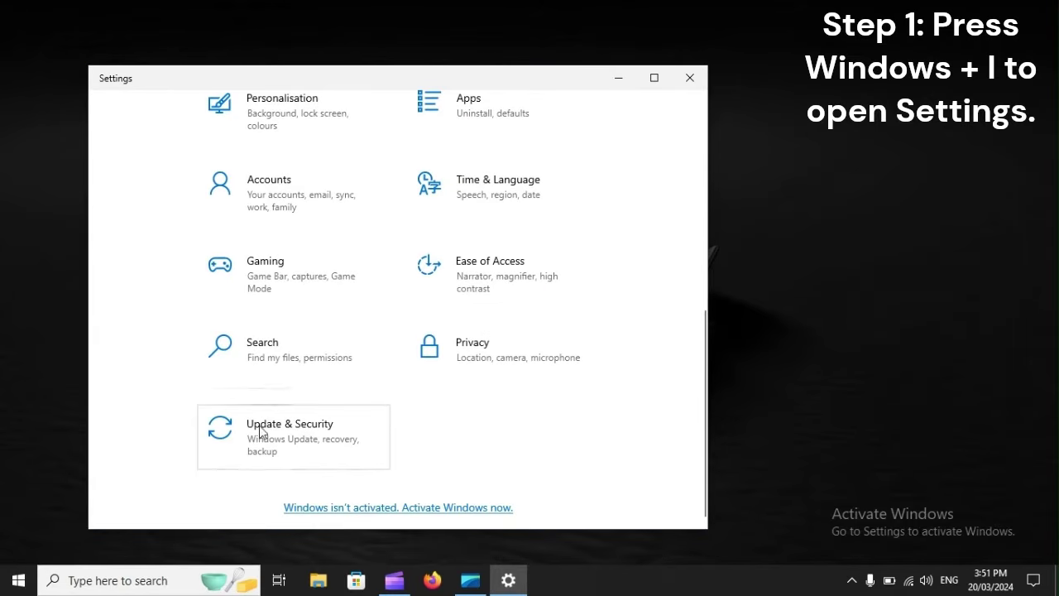
pyautogui.click(344, 437)
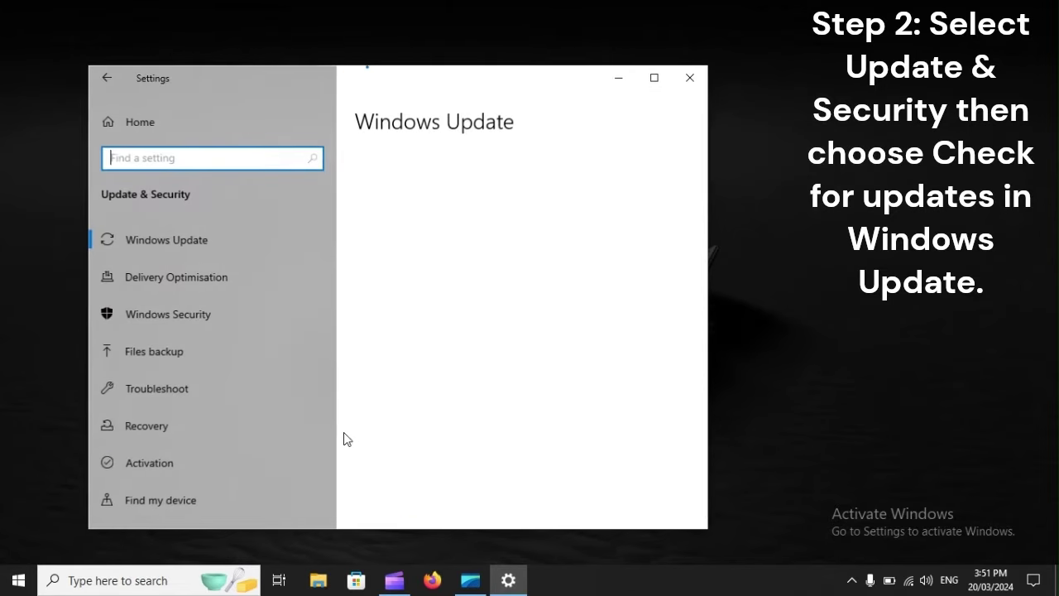
pyautogui.click(230, 241)
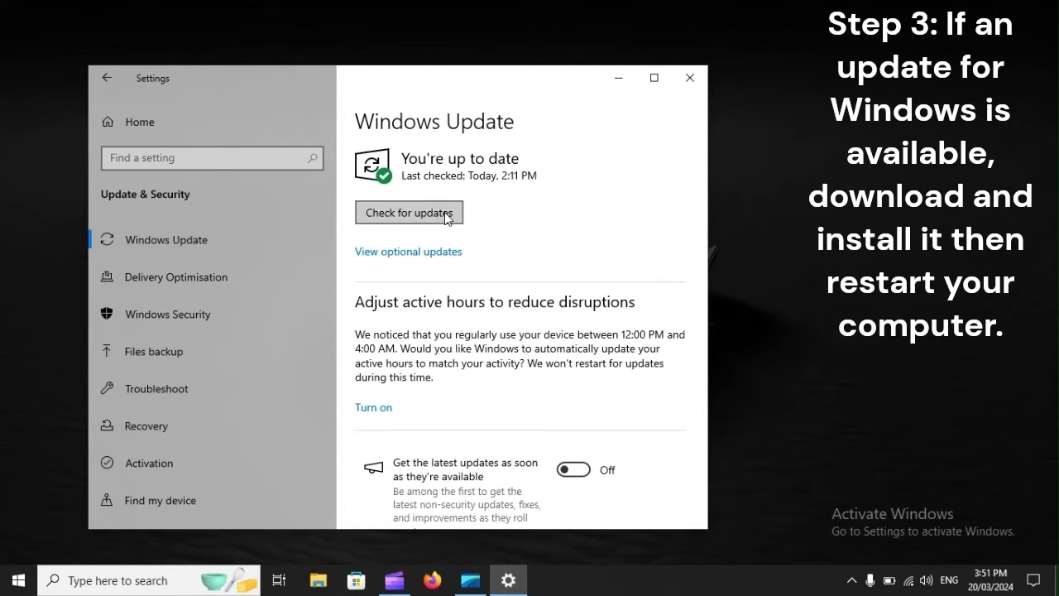
# Bring up the computer's power options for a restart.
pyautogui.click(20, 586)
pyautogui.click(32, 545)
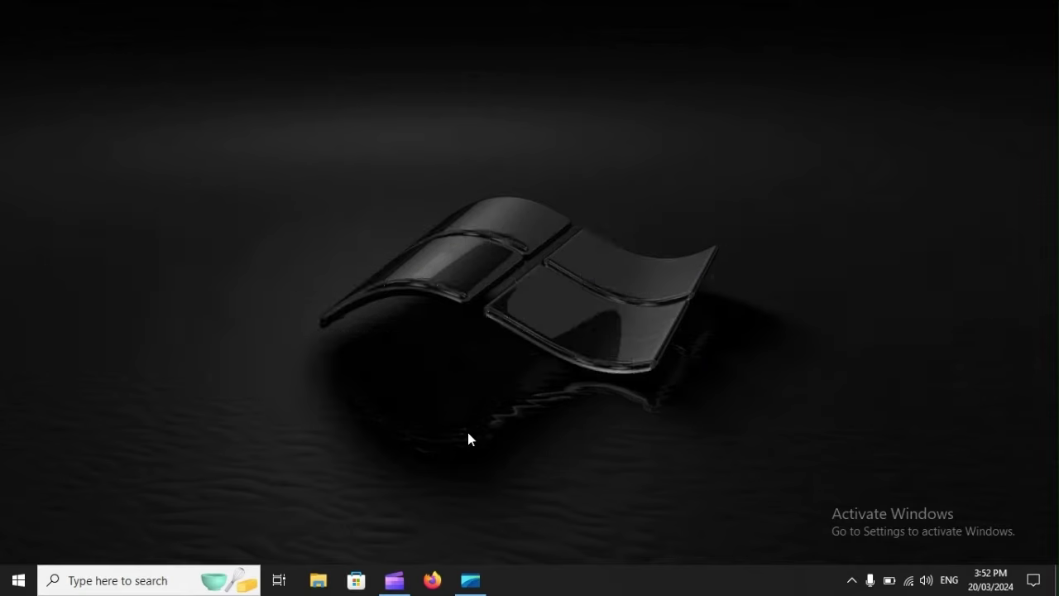
# Open the update history from Windows Update in Settings and go to the list for uninstalling updates.
pyautogui.press('super+i')
pyautogui.scroll(-5, 467, 432)
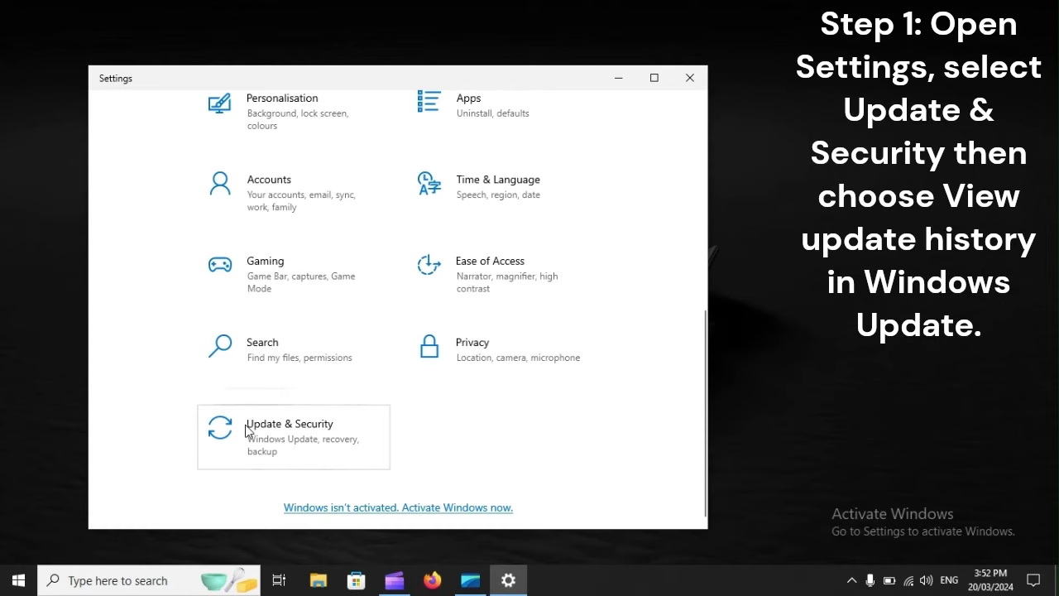
pyautogui.click(352, 431)
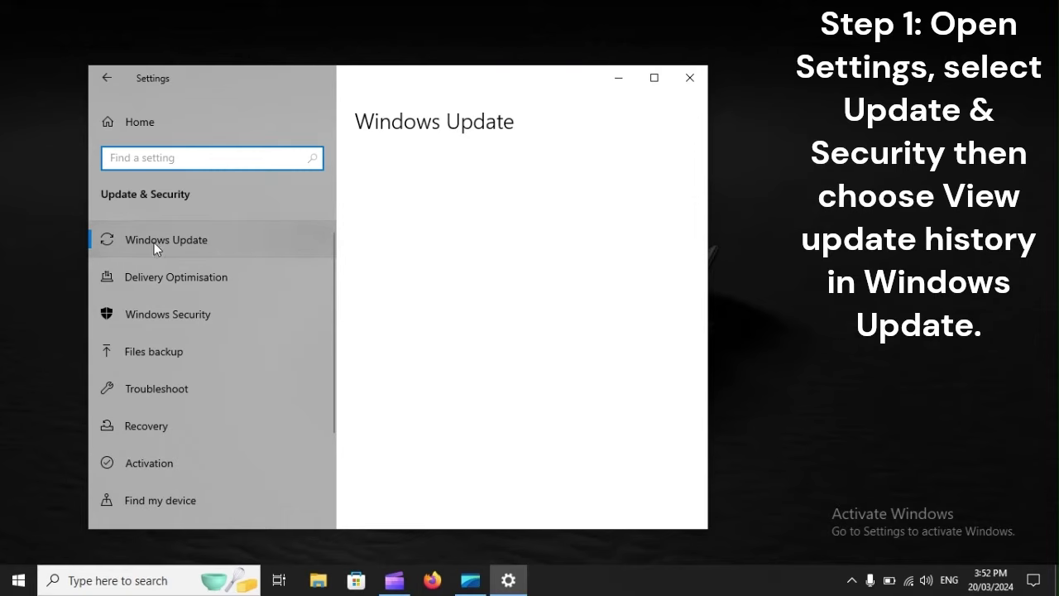
pyautogui.click(235, 242)
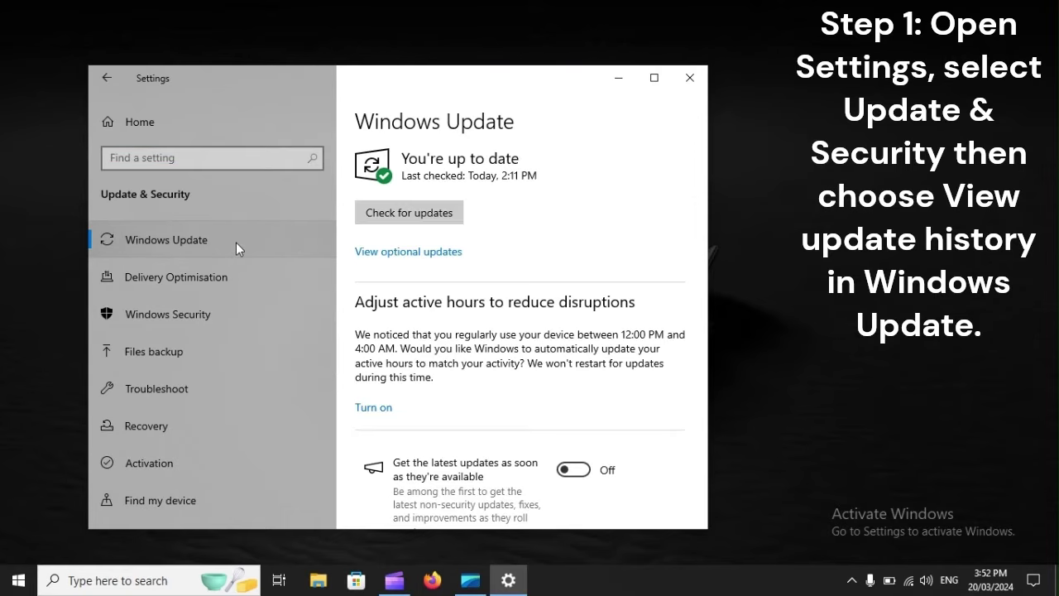
pyautogui.scroll(-5, 528, 385)
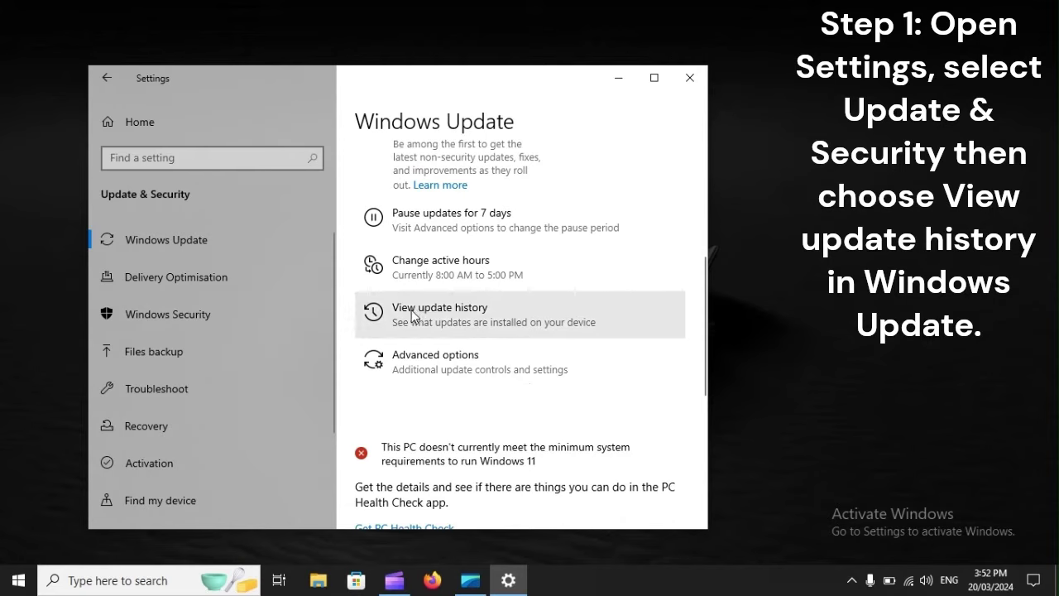
pyautogui.click(479, 311)
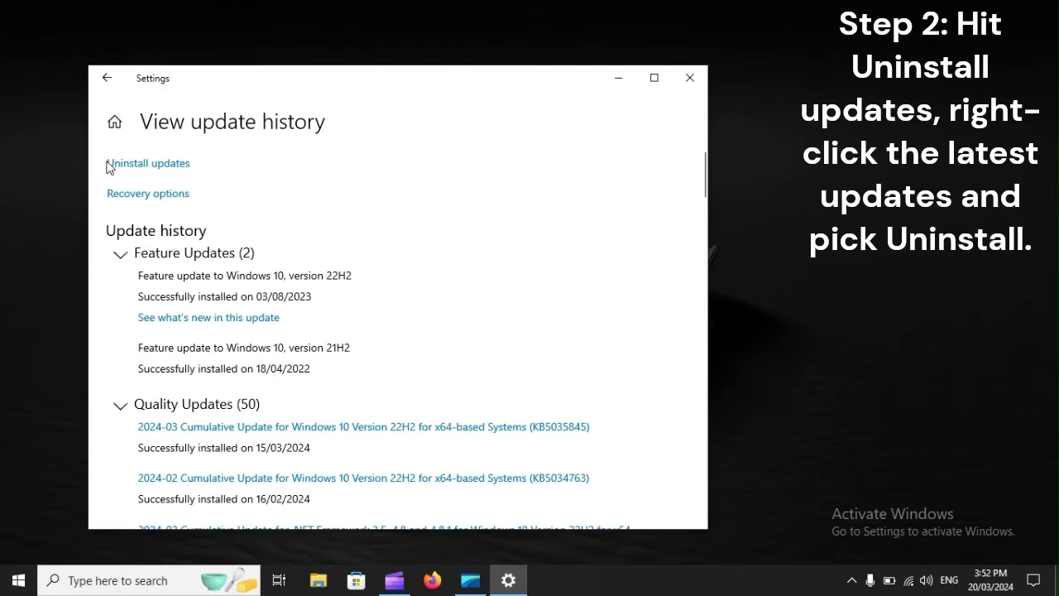
pyautogui.click(181, 168)
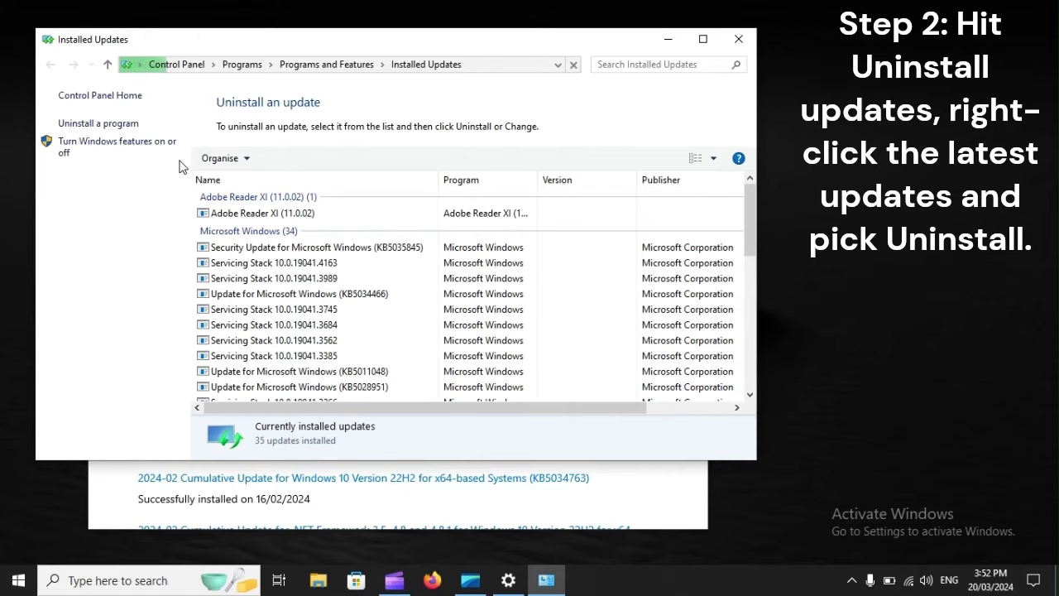
# Select Update for Microsoft Windows (KB5034466) among the installed updates and bring up its Uninstall option.
pyautogui.click(248, 247)
pyautogui.click(289, 263)
pyautogui.click(287, 278)
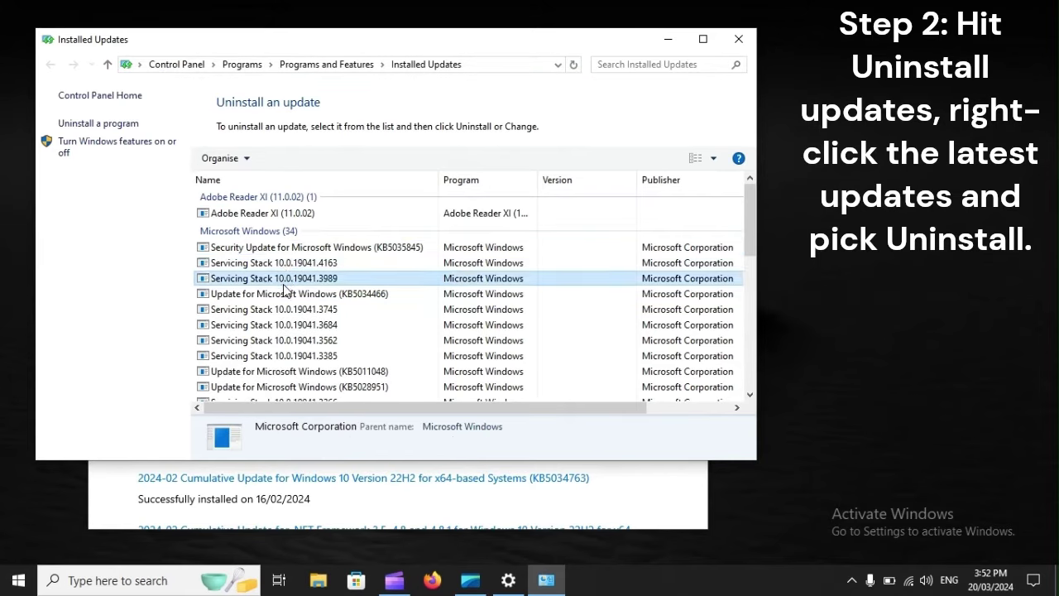
pyautogui.click(285, 294)
pyautogui.rightClick(285, 296)
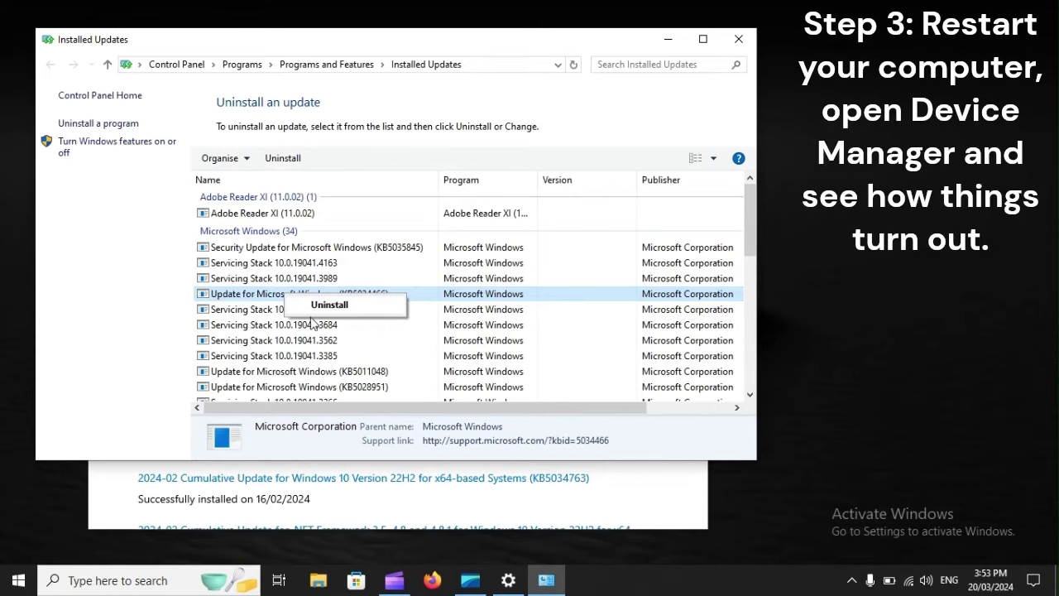
# Restart the computer from the Installed Updates window.
pyautogui.click(4, 587)
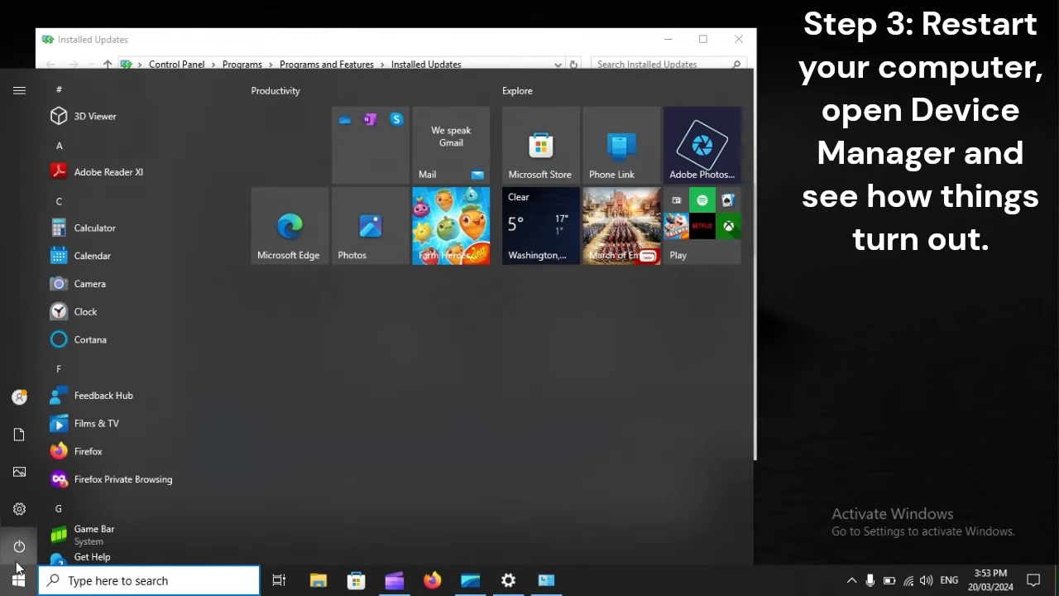
pyautogui.click(19, 546)
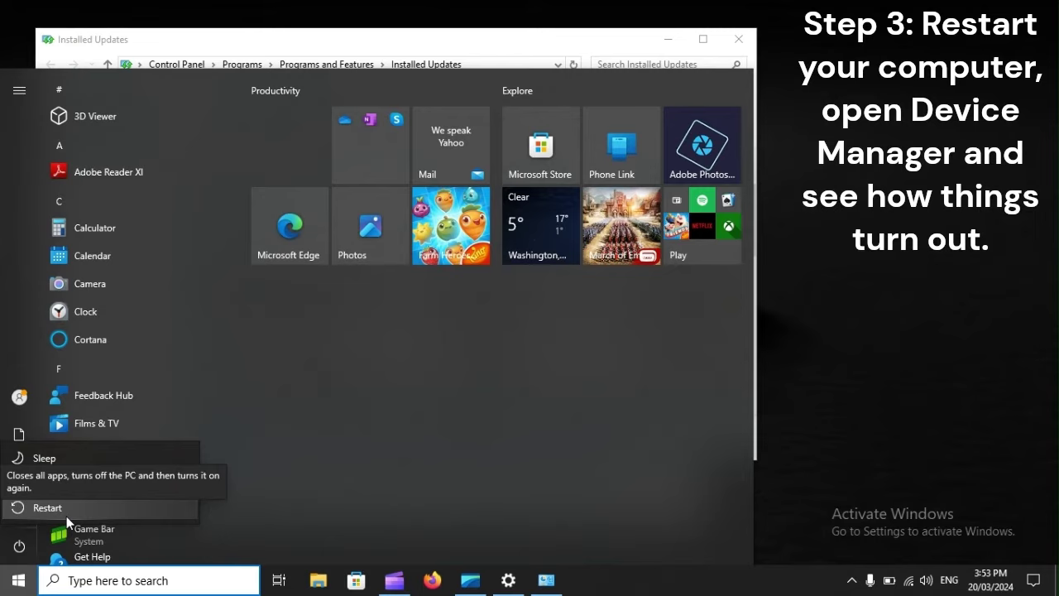
pyautogui.click(47, 507)
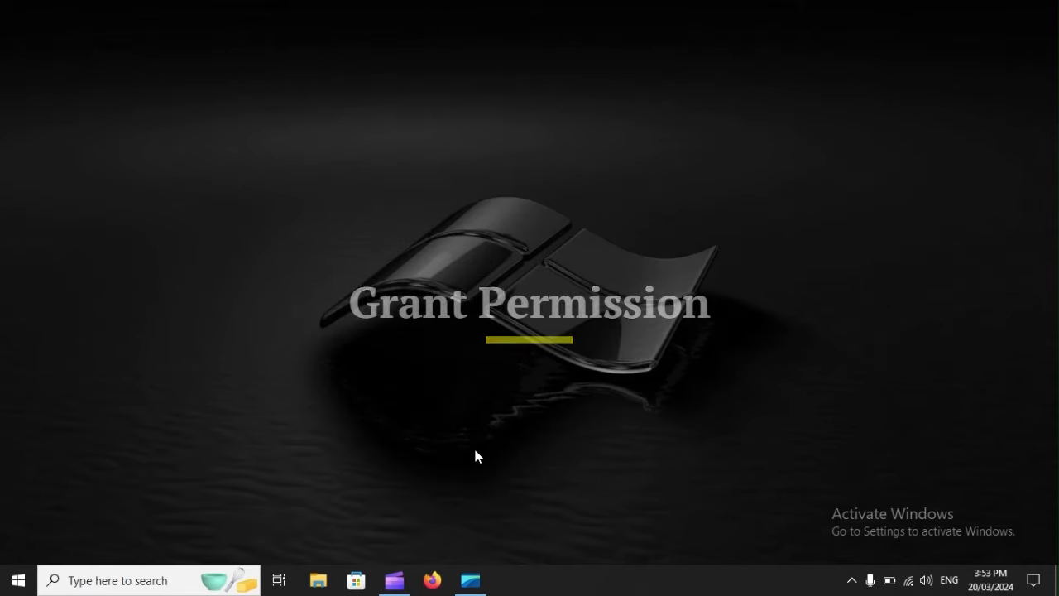
# Turn on "Allow apps to access your camera" on the Camera page of the Privacy settings.
pyautogui.press('super+i')
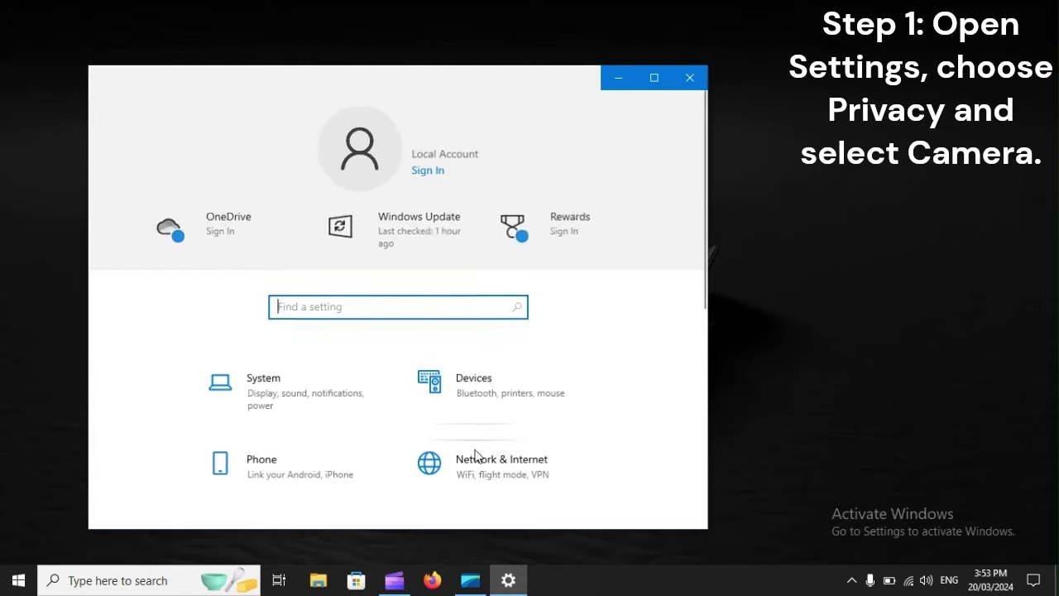
pyautogui.scroll(-4, 476, 454)
pyautogui.scroll(-2, 476, 454)
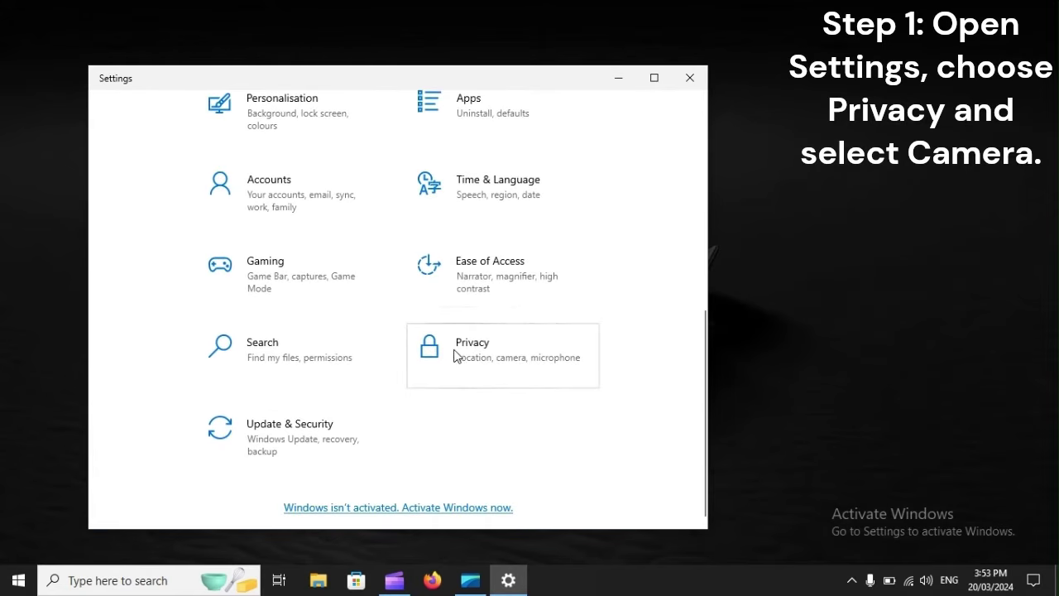
pyautogui.click(543, 353)
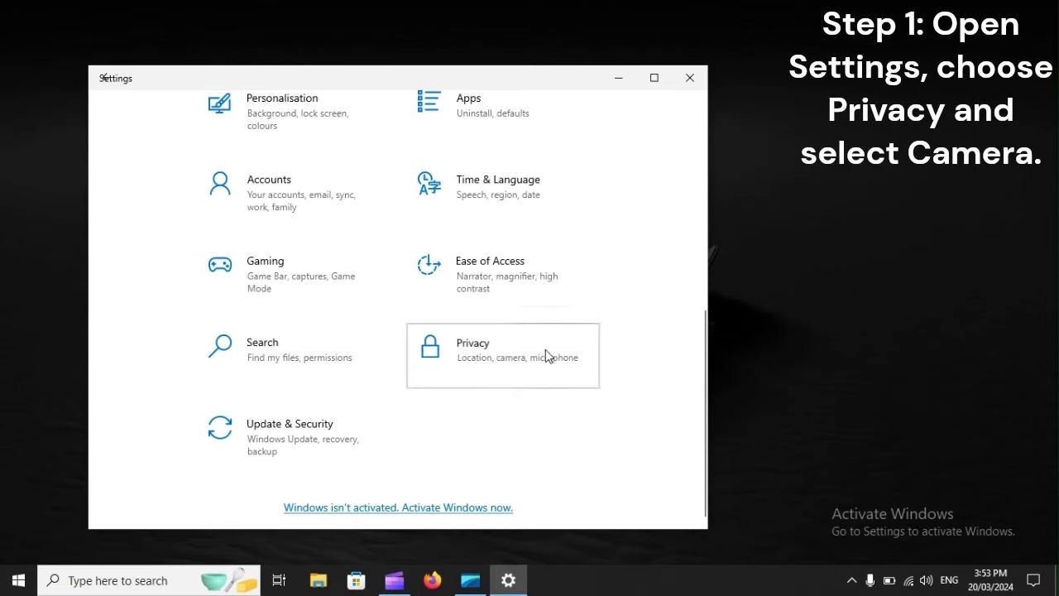
pyautogui.scroll(-5, 253, 366)
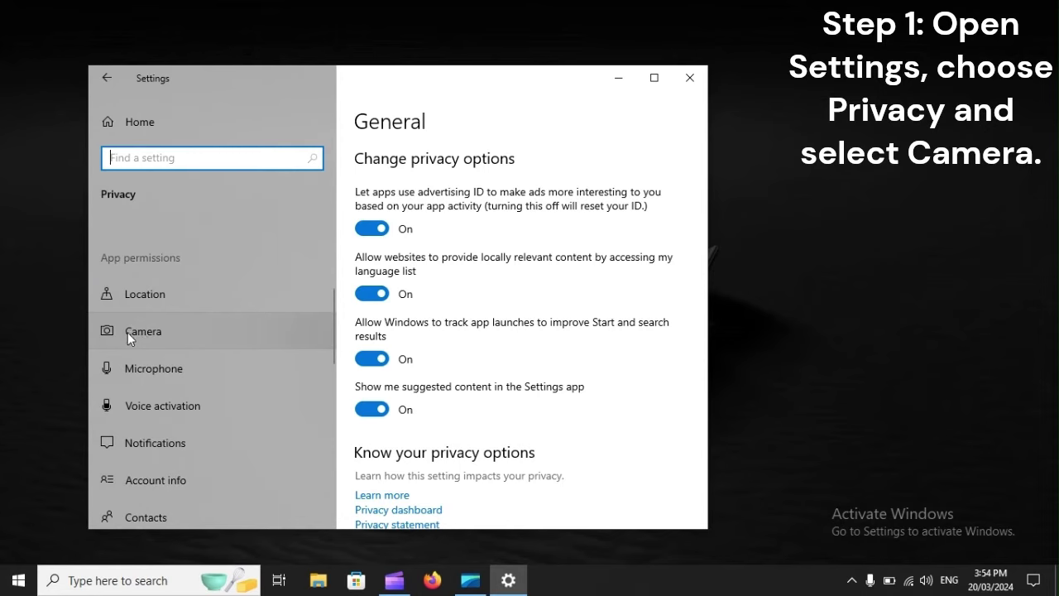
pyautogui.click(181, 332)
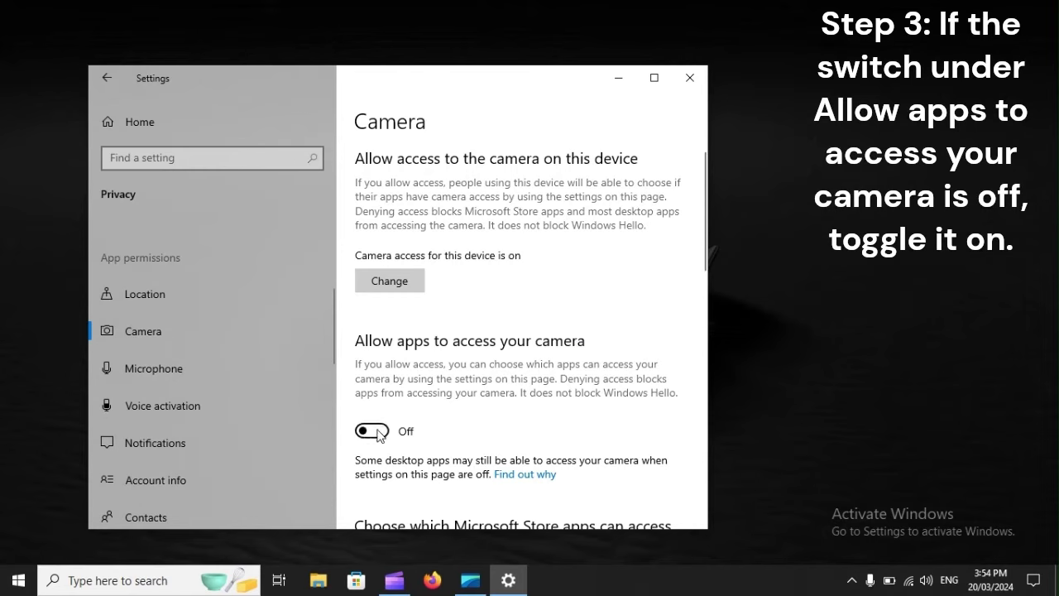
pyautogui.click(377, 431)
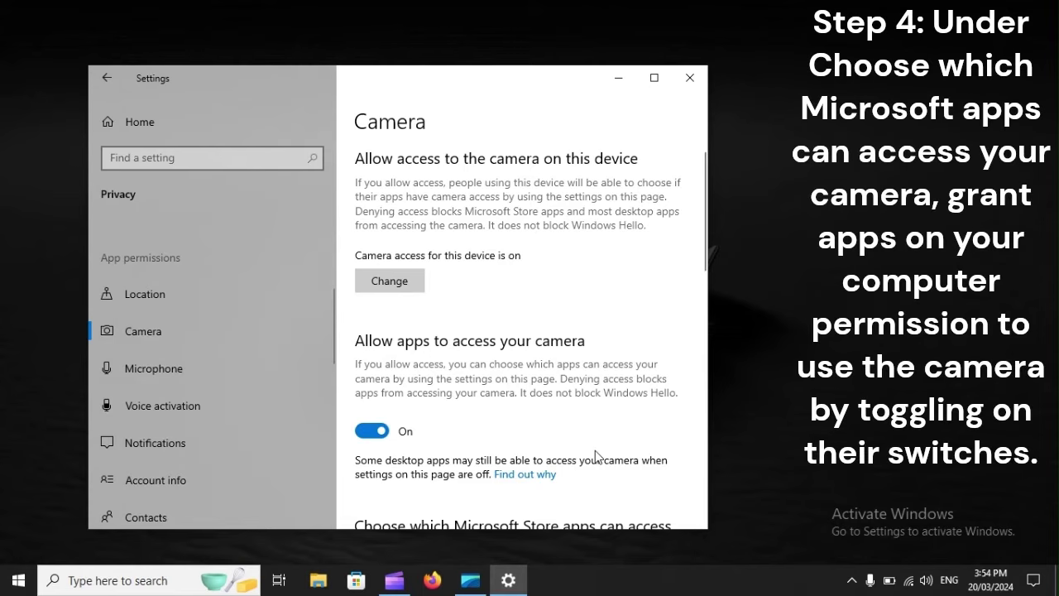
pyautogui.scroll(-5, 595, 450)
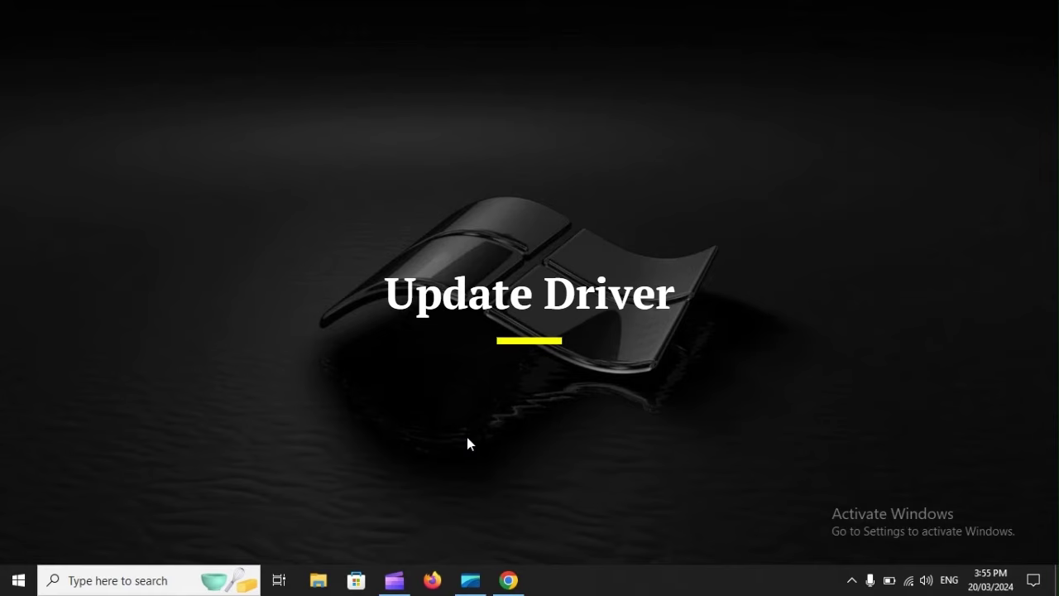
# Switch to Chrome and enter "manufacturer website" as the search for the webcam maker's site.
pyautogui.click(509, 580)
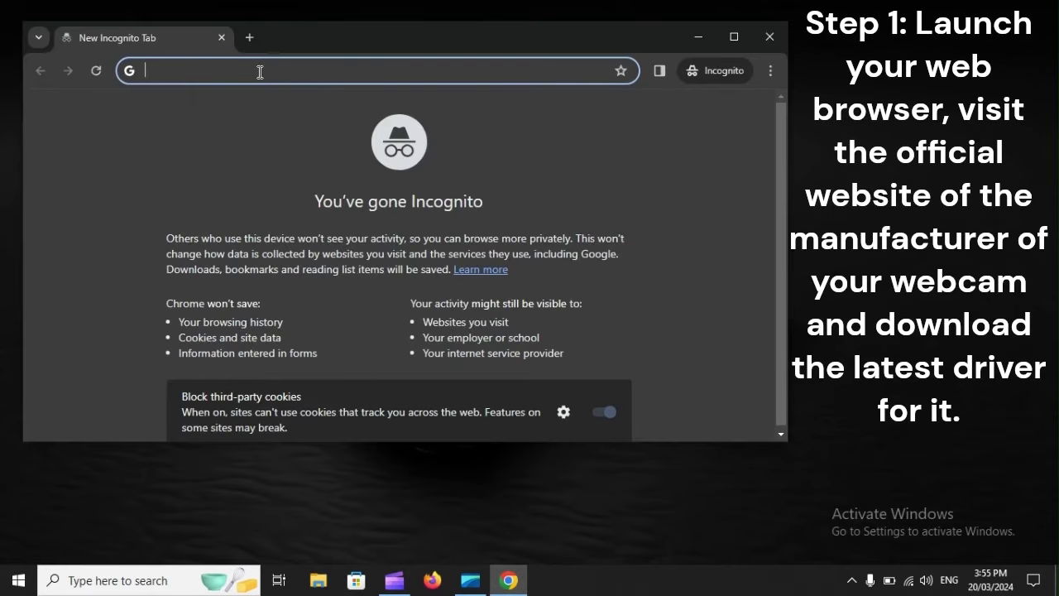
pyautogui.write('manufa')
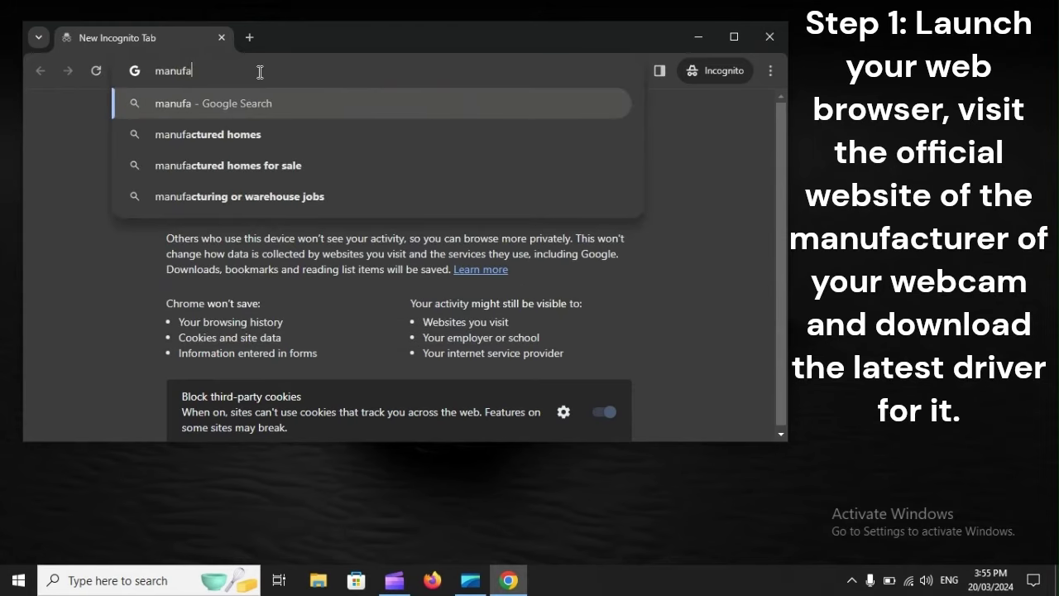
pyautogui.write('ctur')
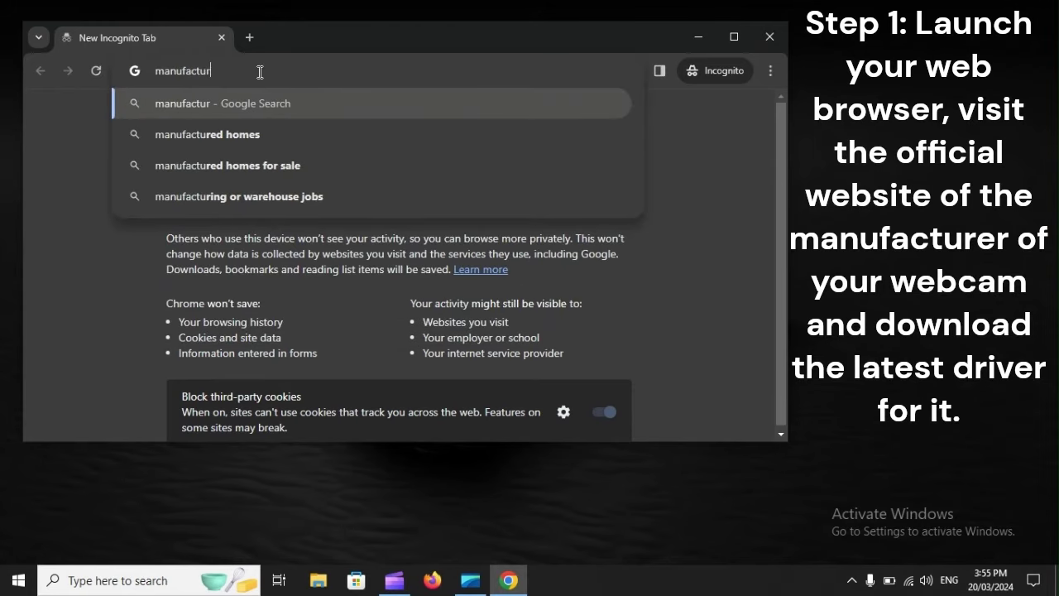
pyautogui.write('er website')
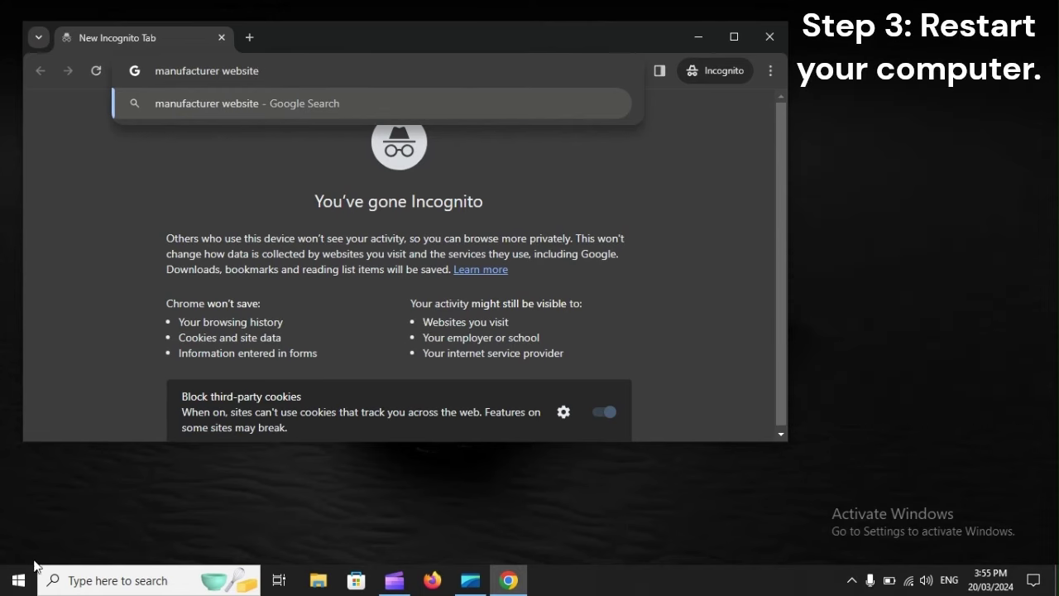
# Bring up the power options to restart the computer for the driver update.
pyautogui.click(18, 580)
pyautogui.click(18, 545)
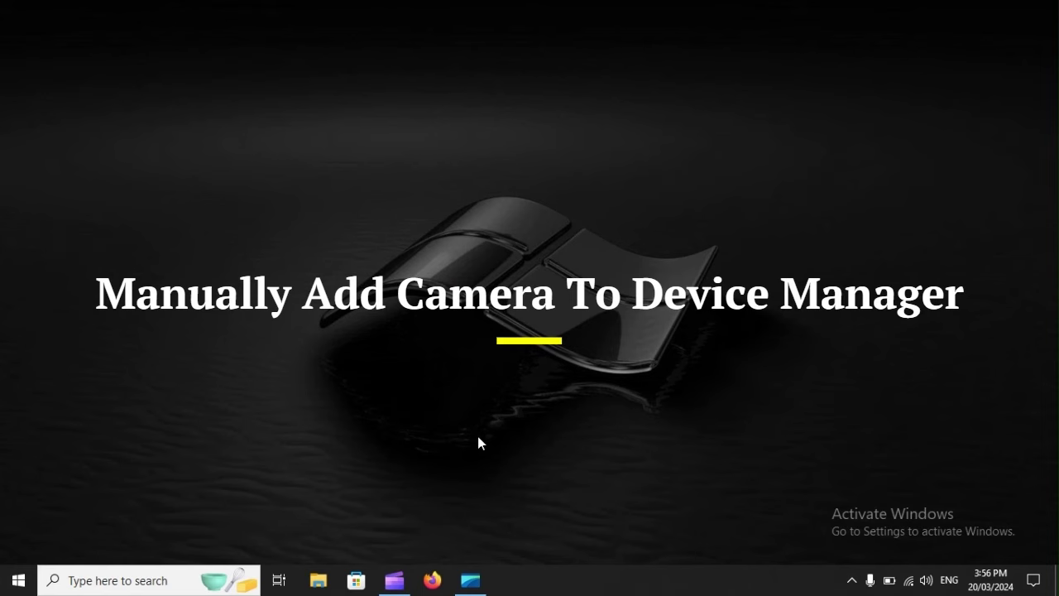
# Open Device Manager and start the Add legacy hardware wizard for this computer.
pyautogui.click(105, 571)
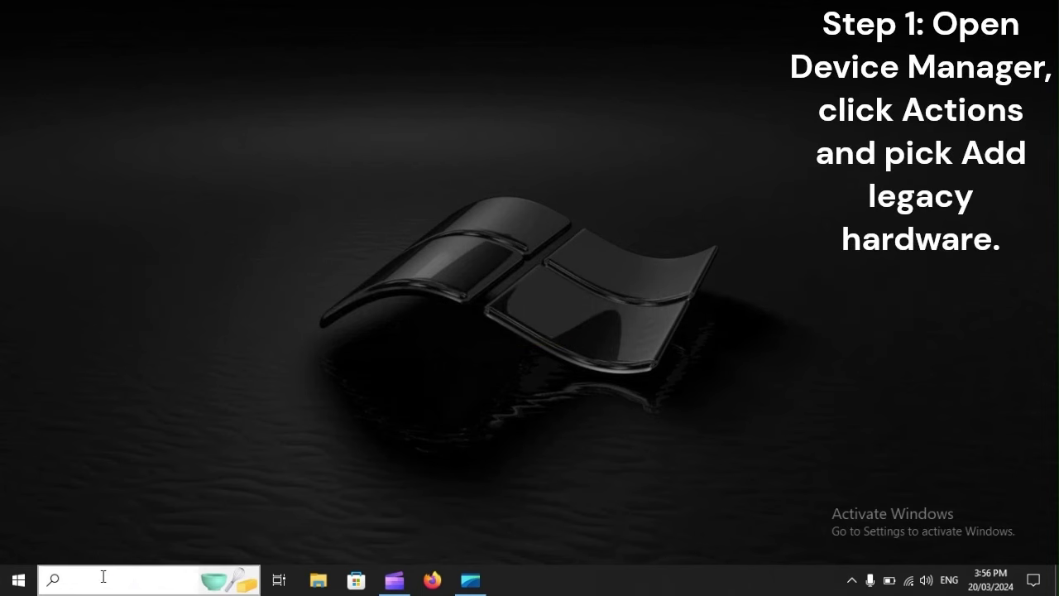
pyautogui.write('Device M')
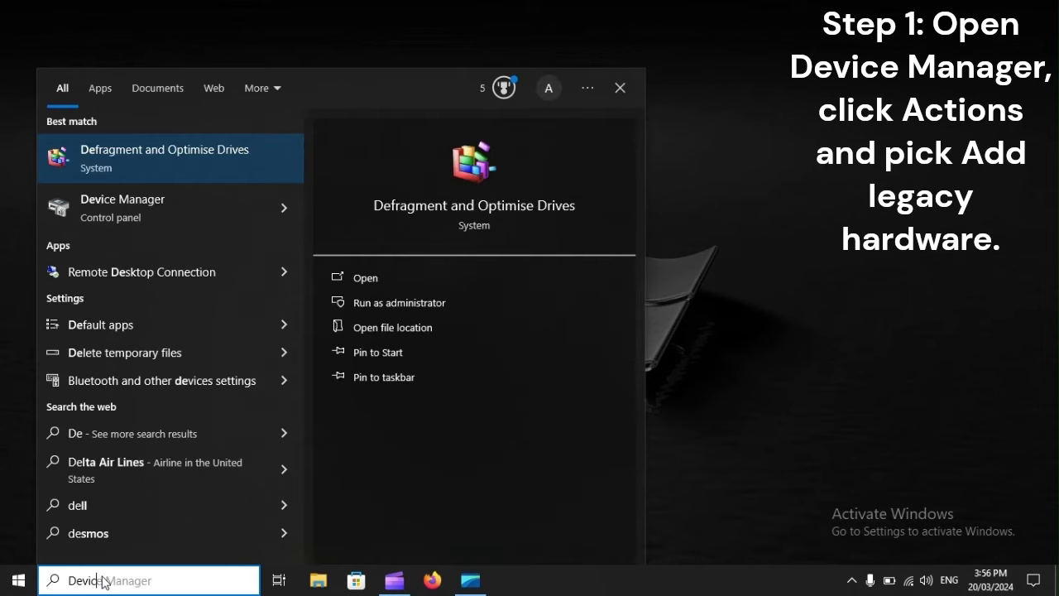
pyautogui.write('anager')
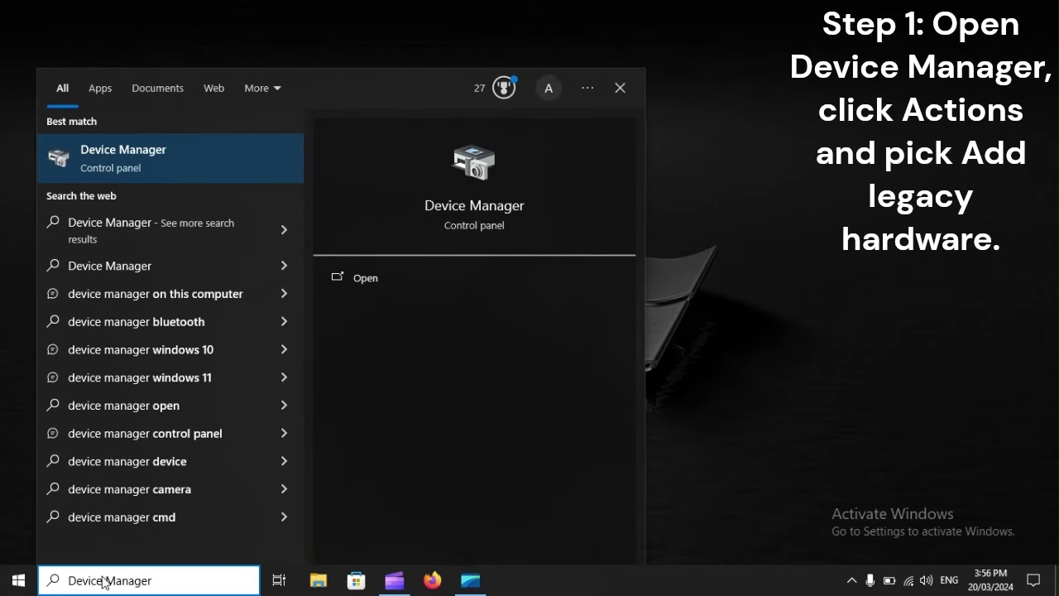
pyautogui.press('Return')
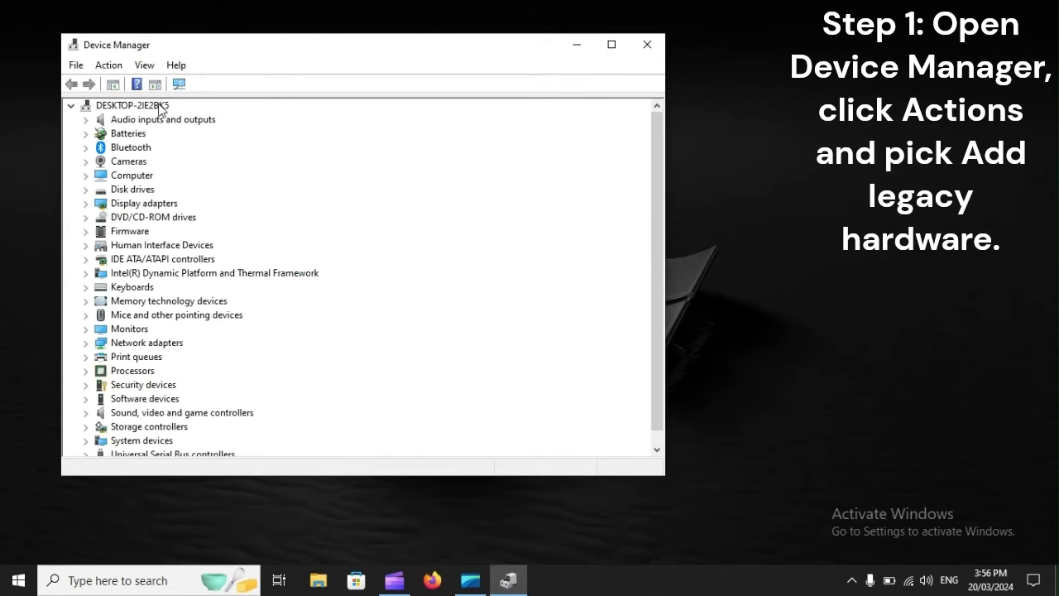
pyautogui.click(159, 107)
pyautogui.click(109, 66)
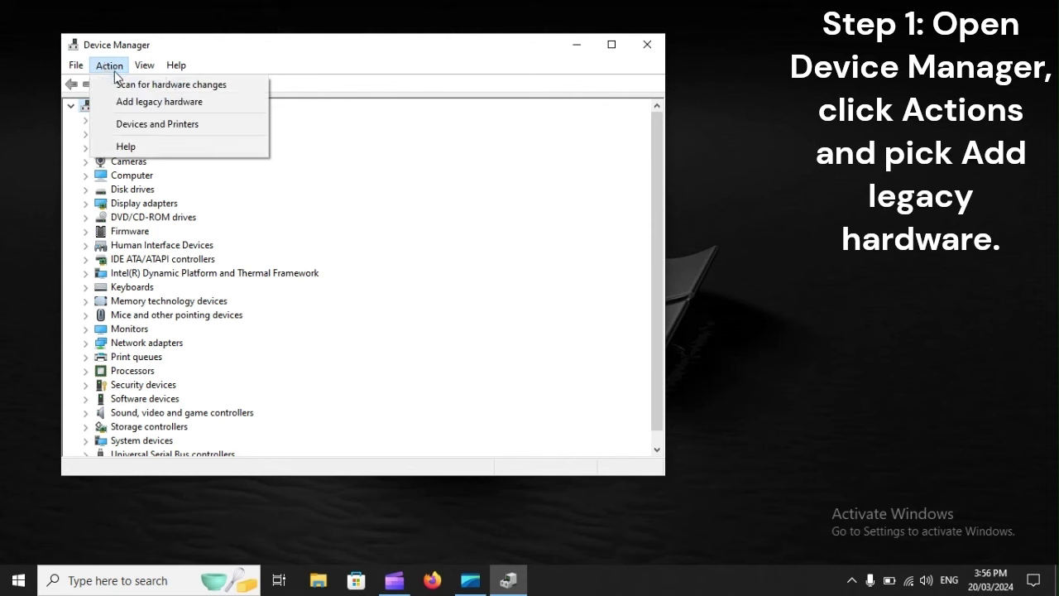
pyautogui.click(184, 109)
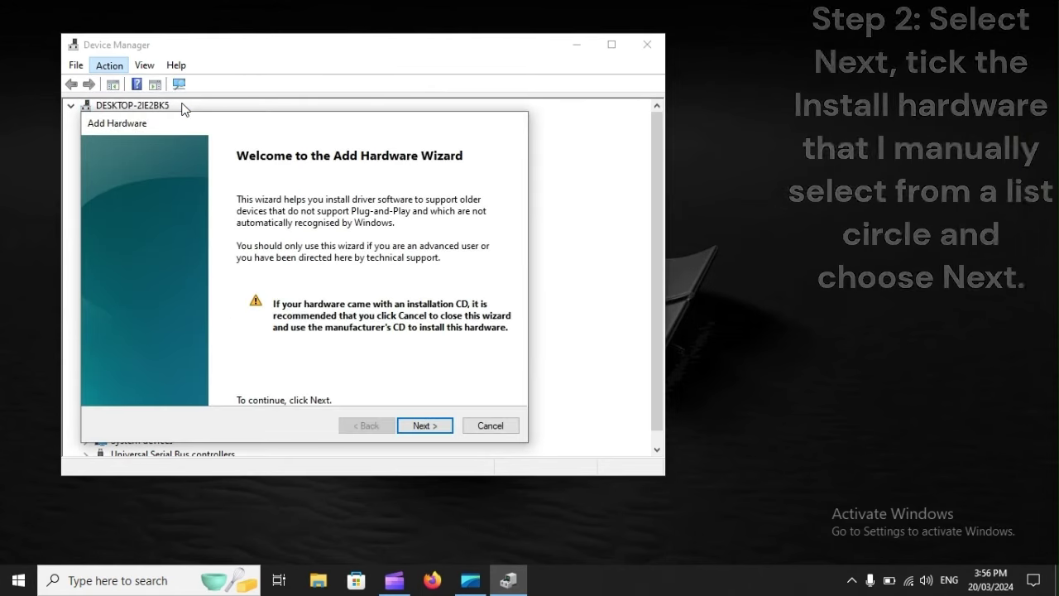
# Choose to install the hardware manually selected from a list and select Cameras as the hardware type.
pyautogui.click(425, 425)
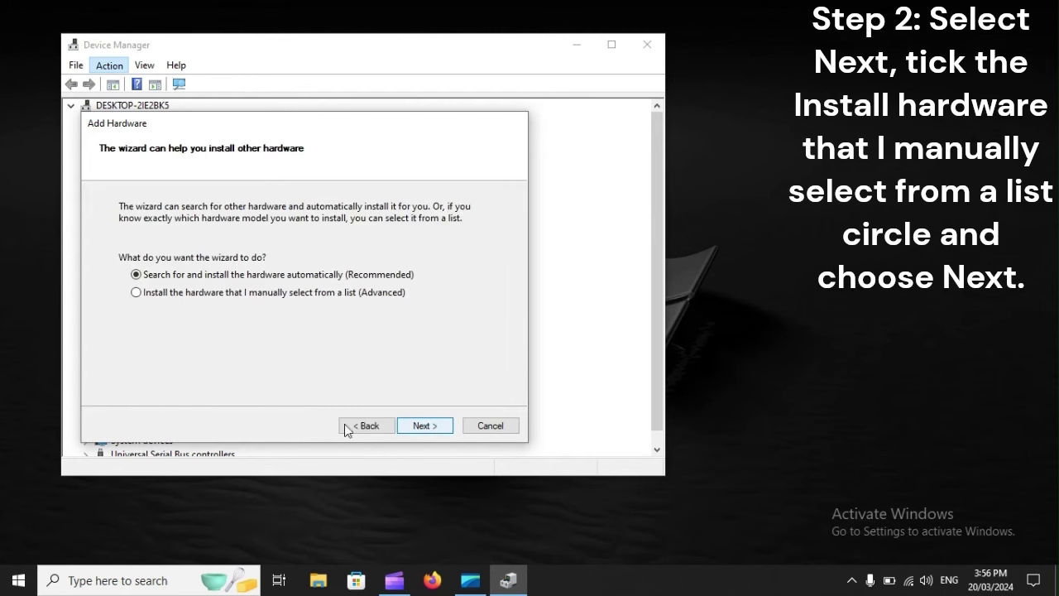
pyautogui.click(137, 293)
pyautogui.click(440, 427)
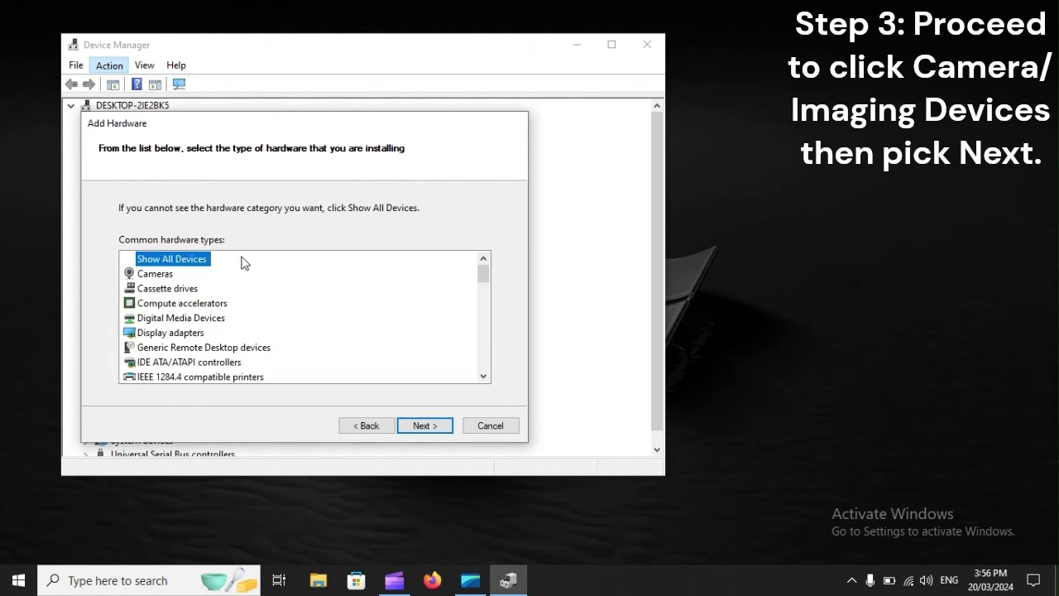
pyautogui.click(141, 276)
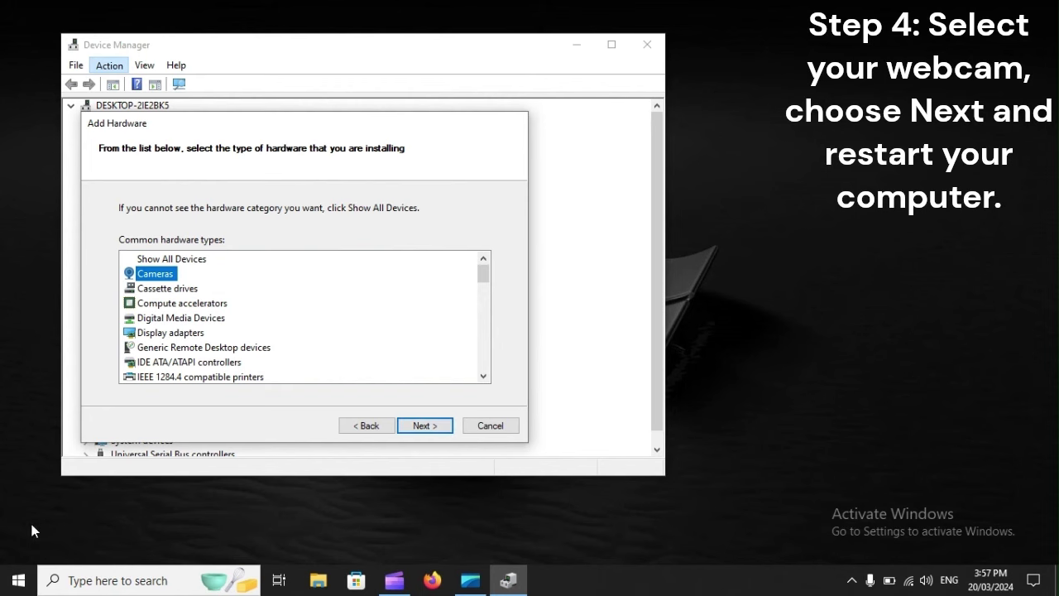
# Bring up the power options to restart the computer for the manually added camera.
pyautogui.click(18, 579)
pyautogui.click(17, 547)
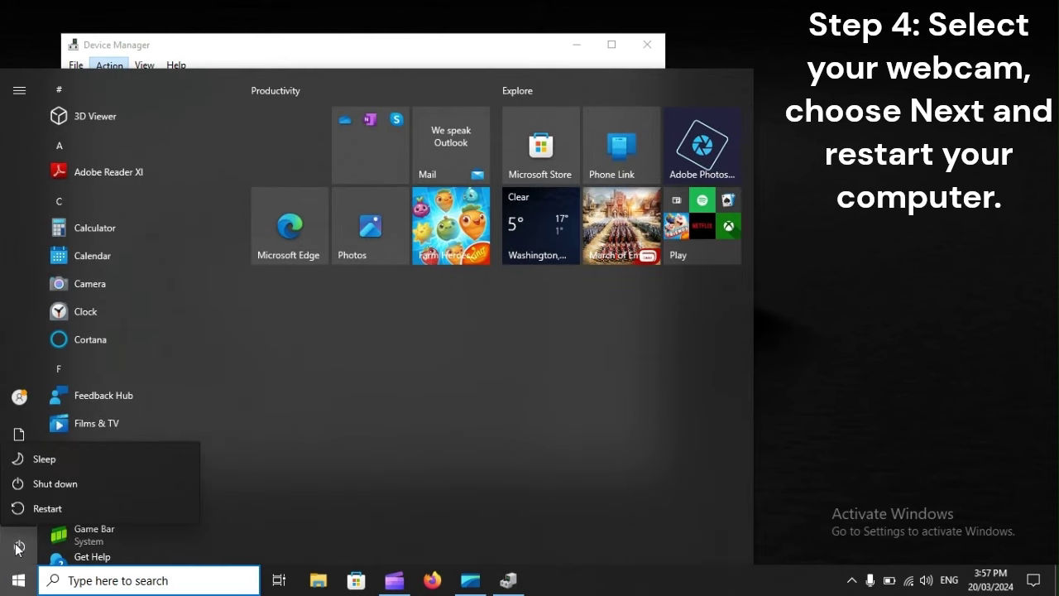